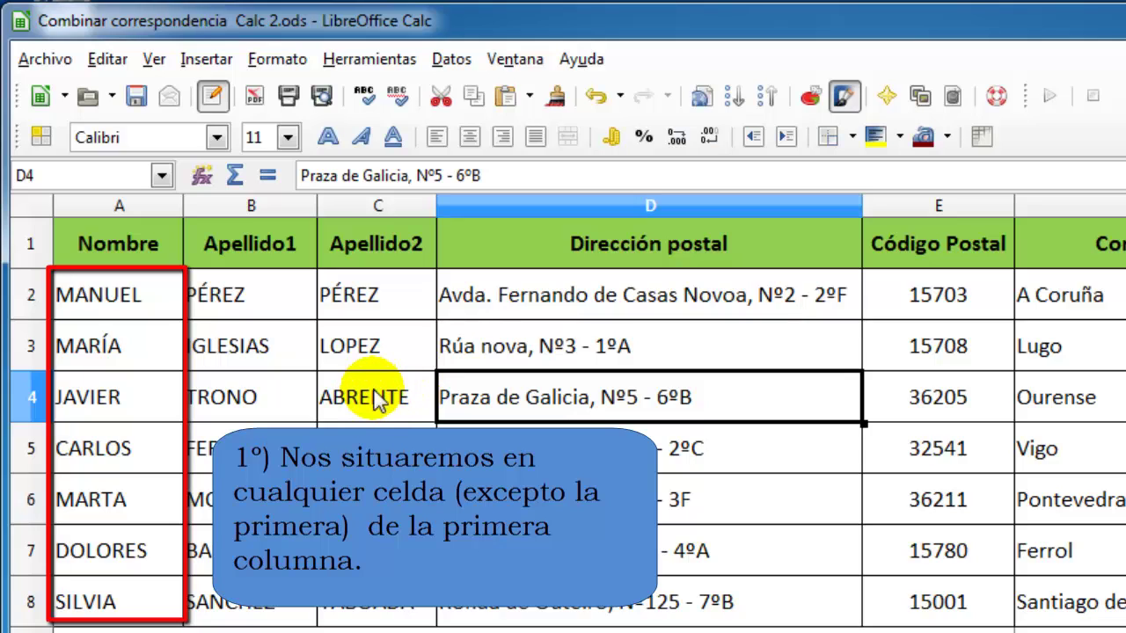
Freeze the header row by immobilizing the rows above cell A2.
click(141, 346)
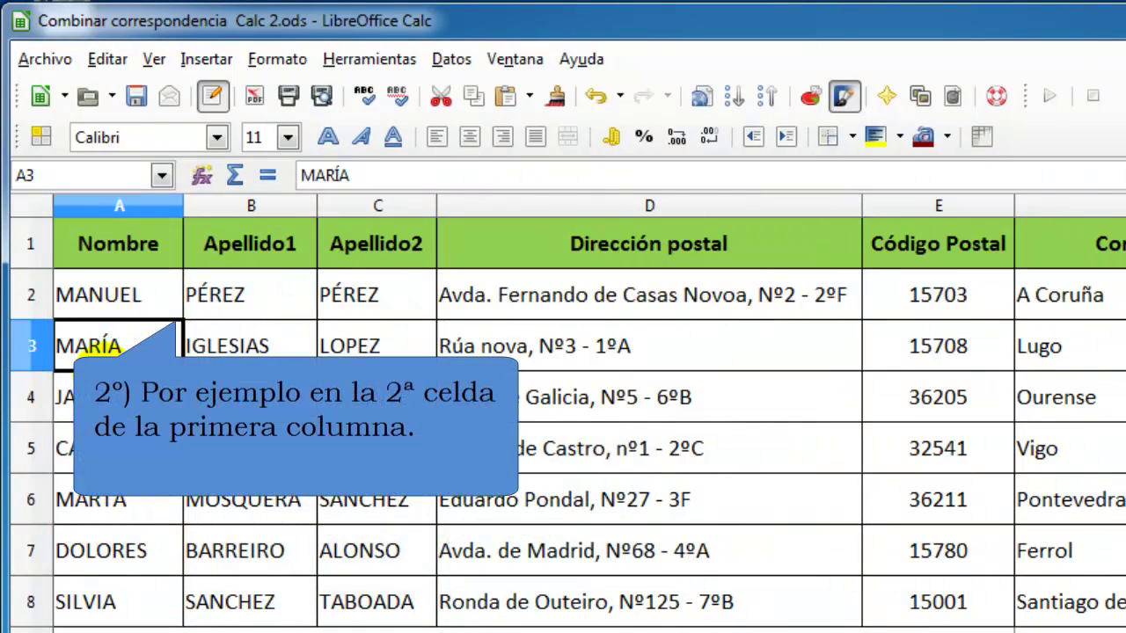
click(128, 297)
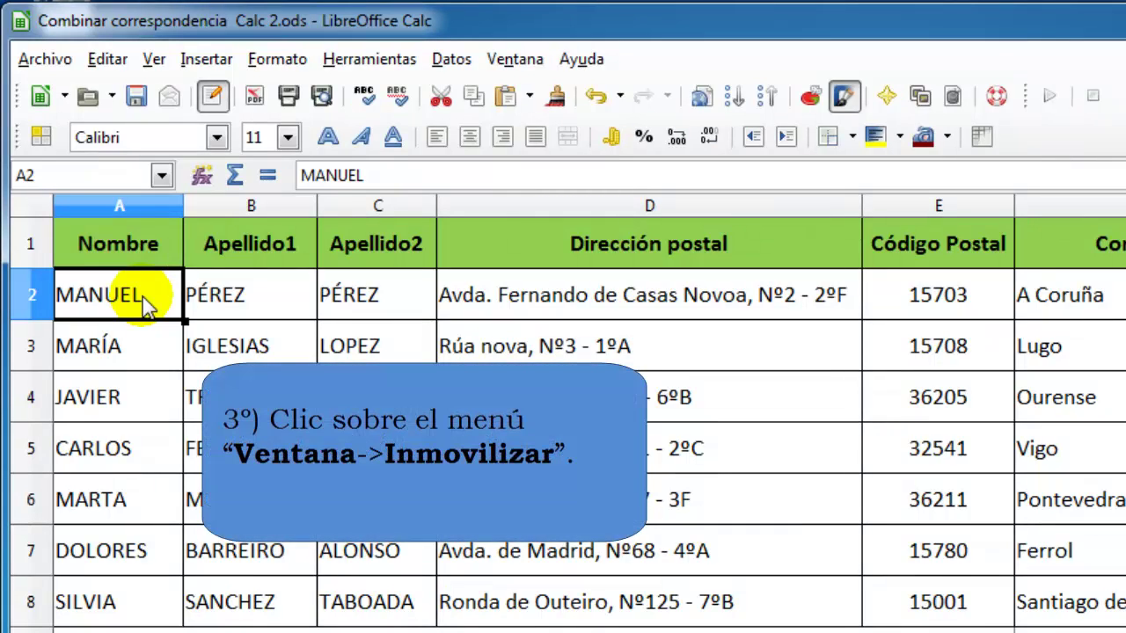
click(527, 61)
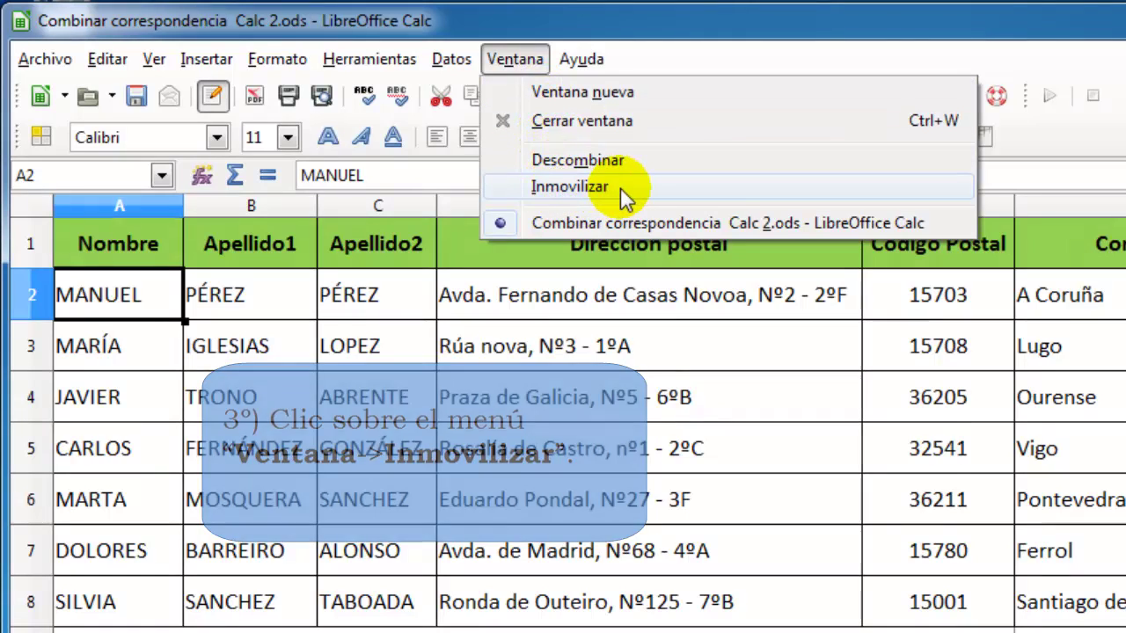
click(620, 188)
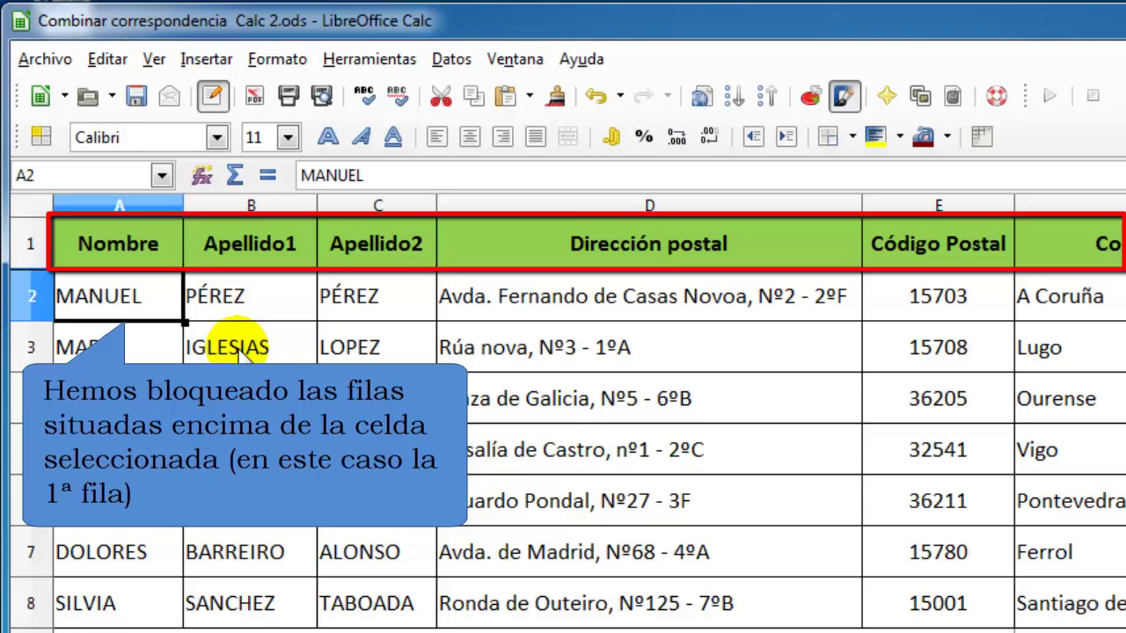
Unfreeze the header row.
scroll(239, 353, down, 3)
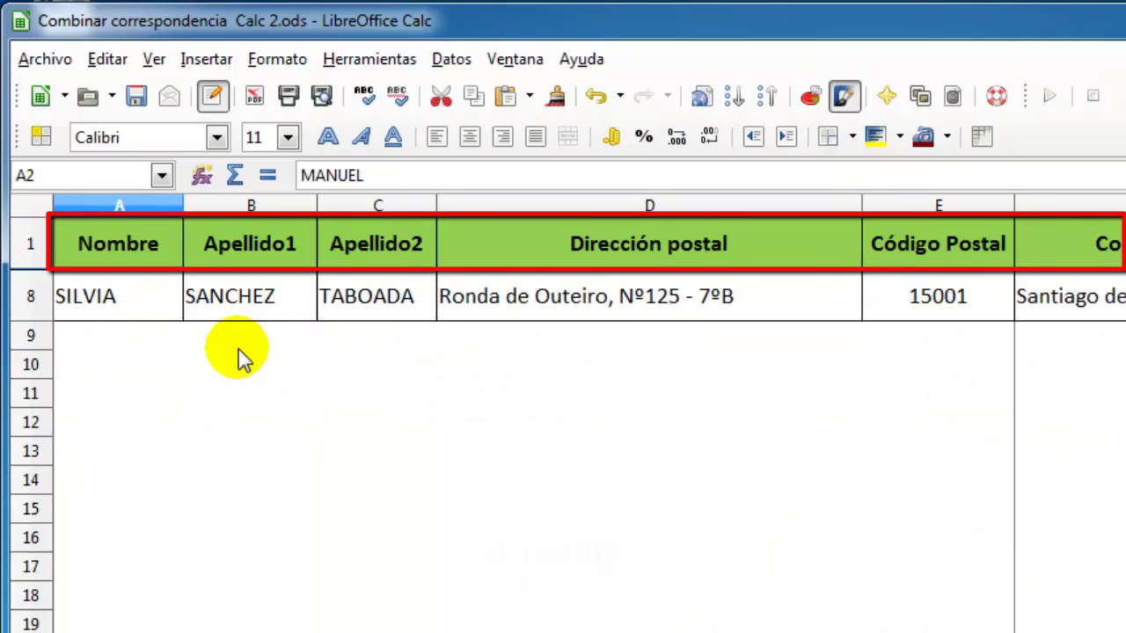
scroll(243, 359, up, 1)
scroll(243, 359, up, 2)
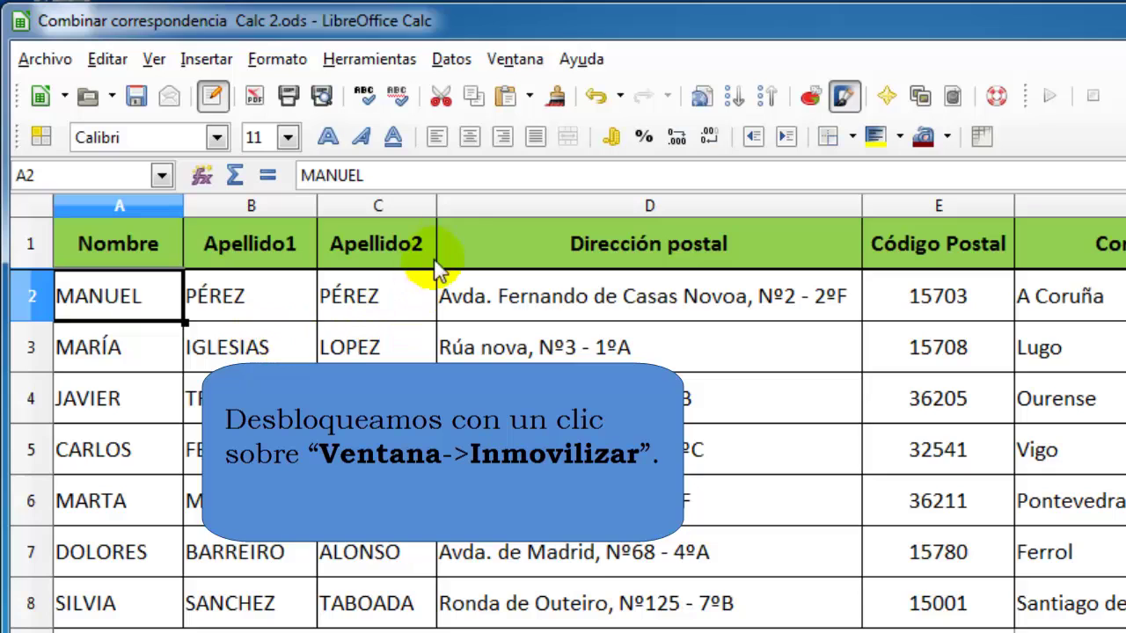
click(517, 60)
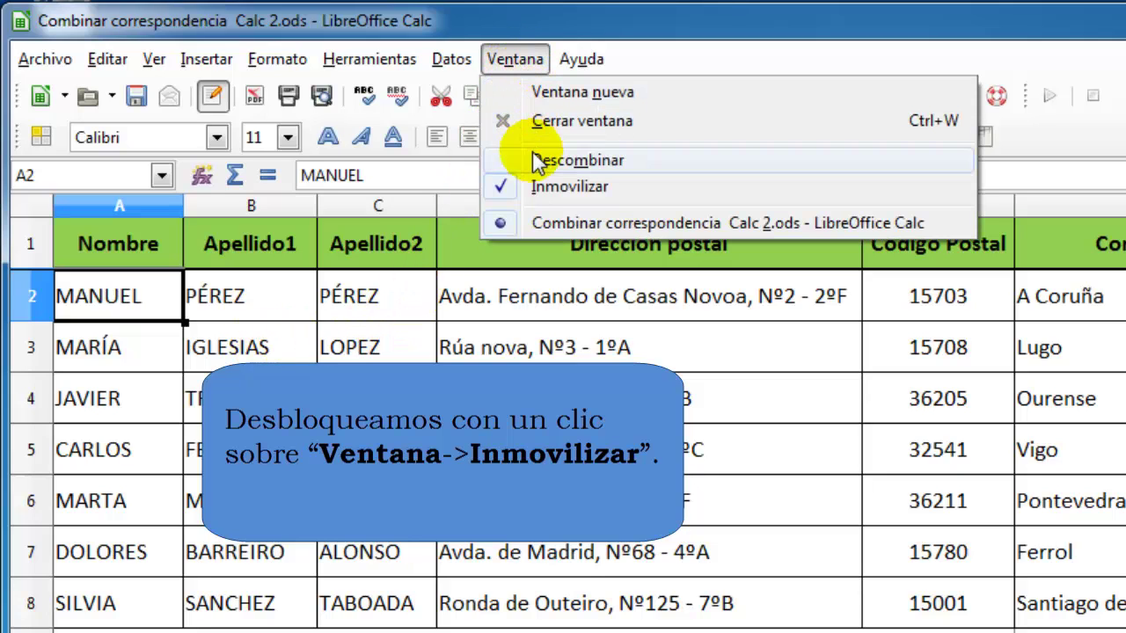
click(532, 187)
Freeze the Nombre column by immobilizing the columns before cell B1.
click(295, 361)
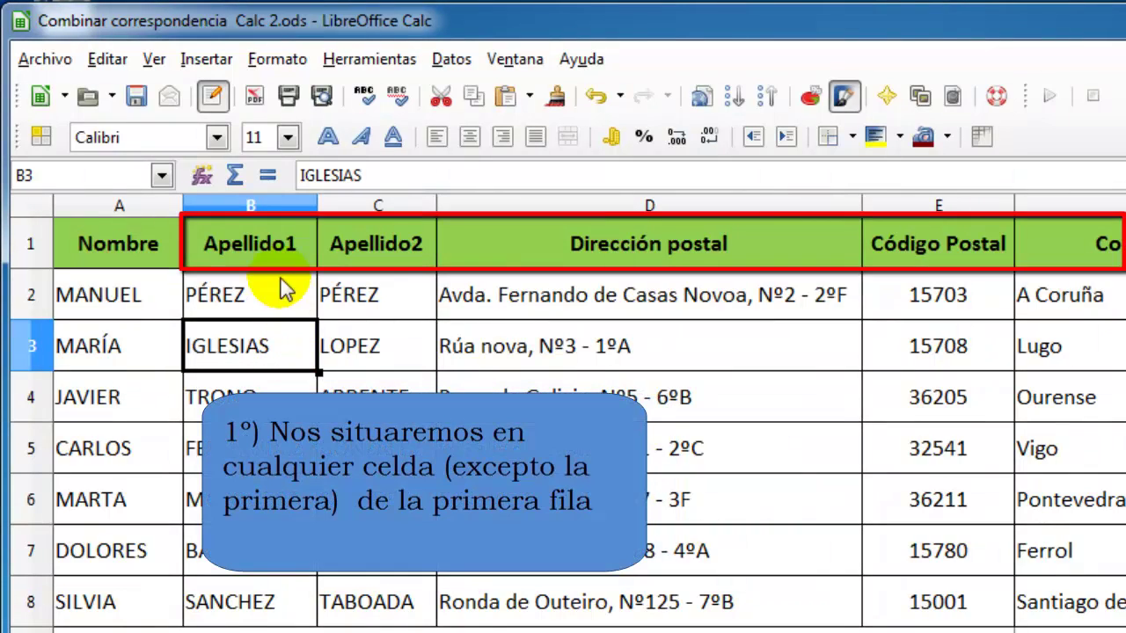
click(279, 245)
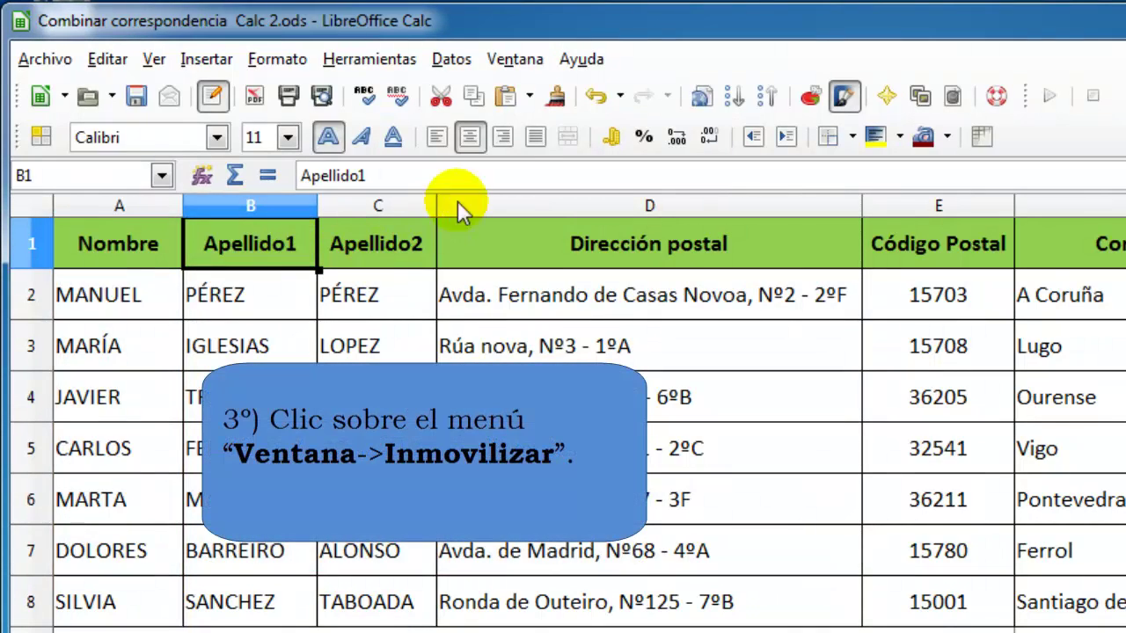
click(515, 59)
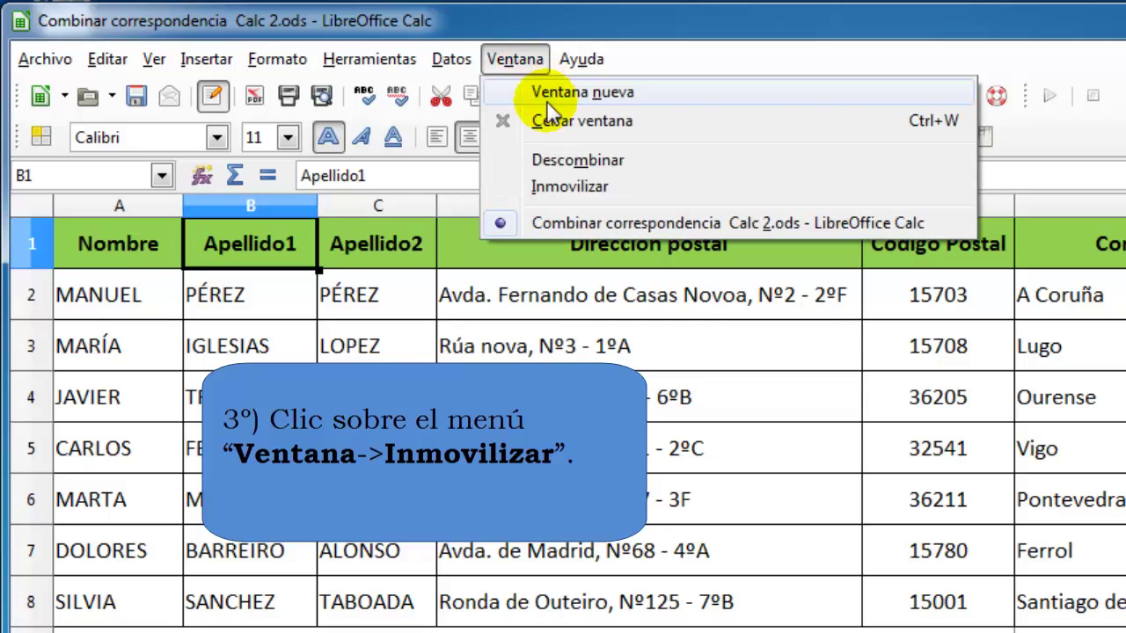
click(556, 188)
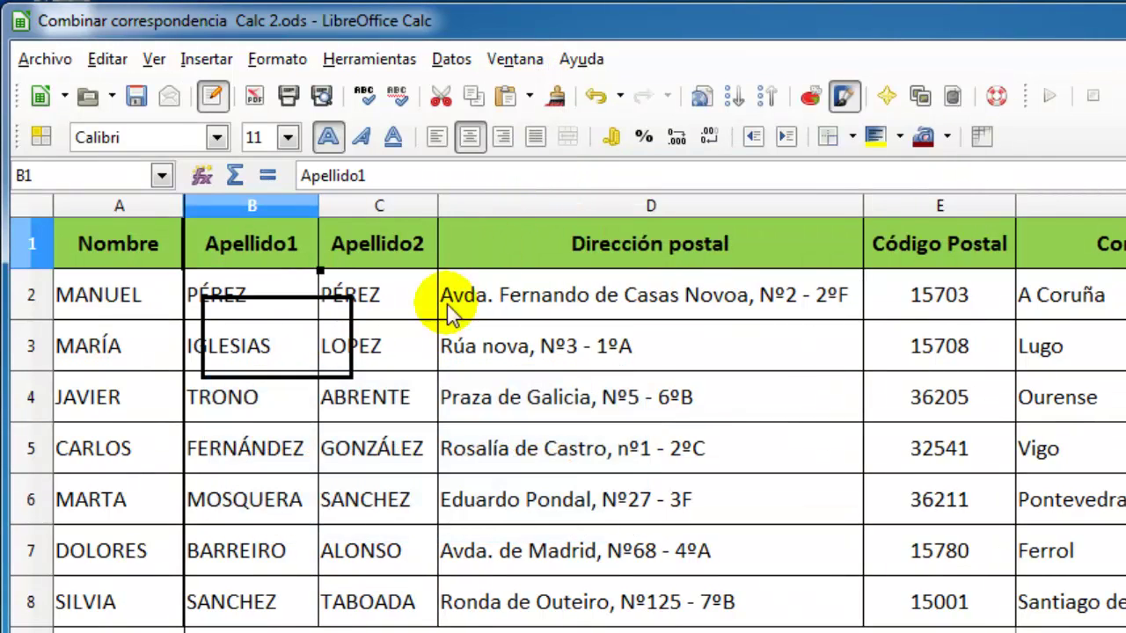
Move along row 1 out to column P and back to B1 to check how the frozen Nombre column behaves.
click(297, 403)
click(298, 315)
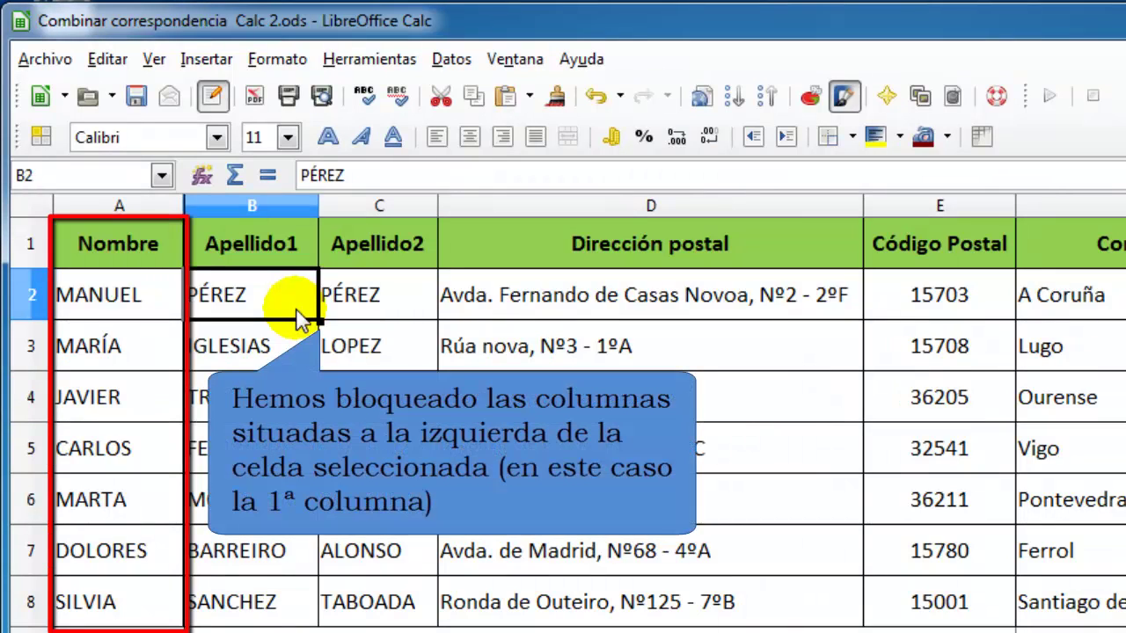
click(281, 233)
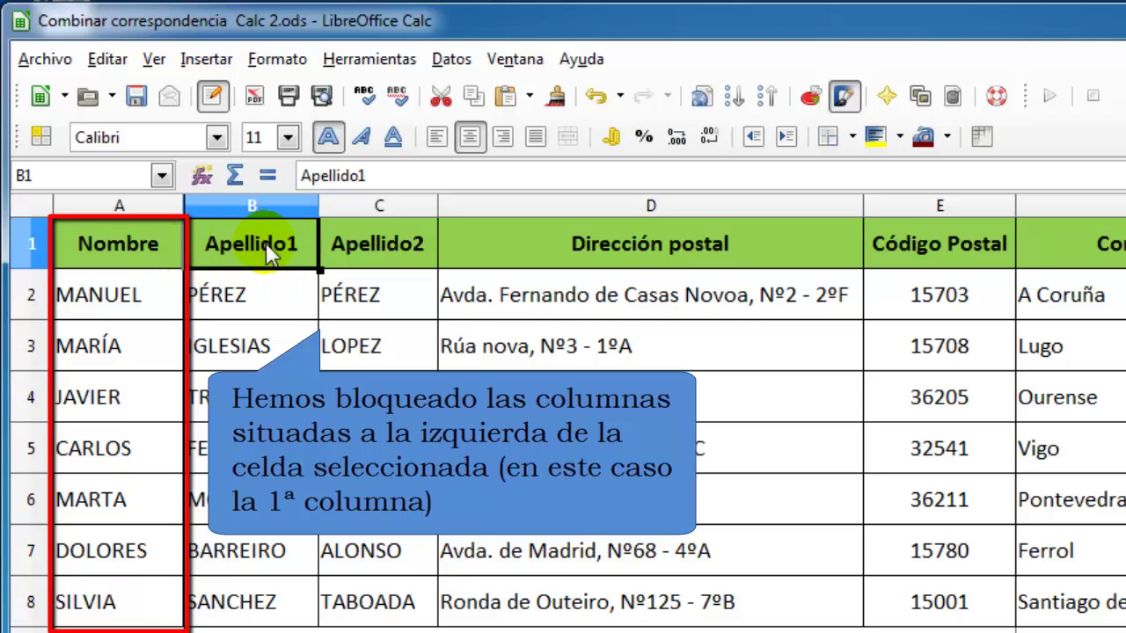
key(Right)
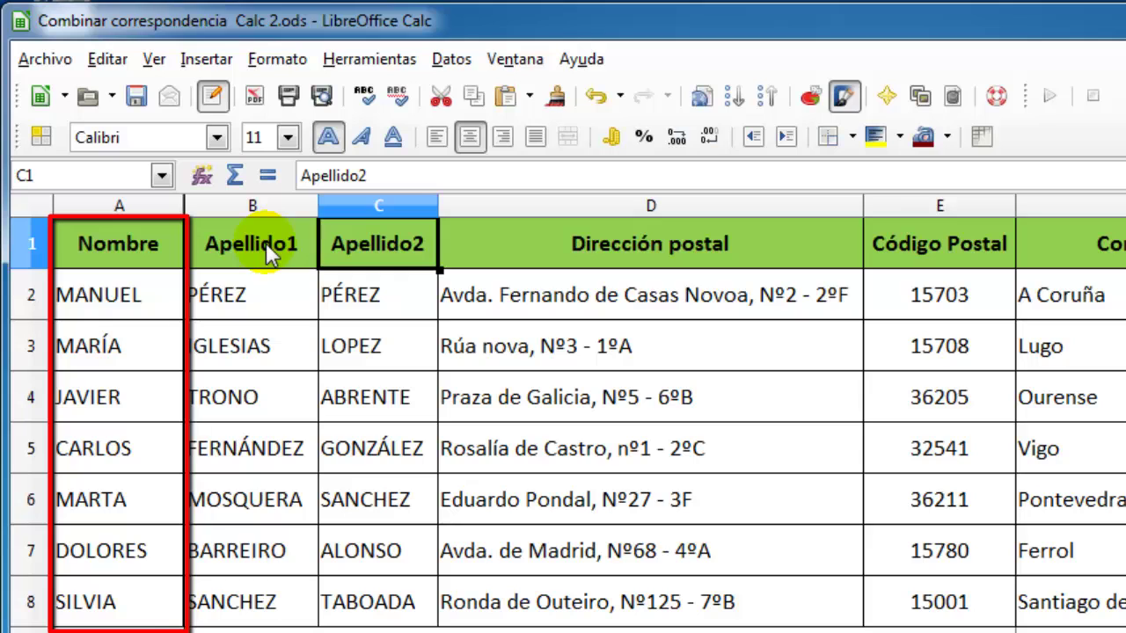
key(Right)
key(Right)
key(Right)
key(Right)
key(Right)
key(Right)
key(Right)
key(Right)
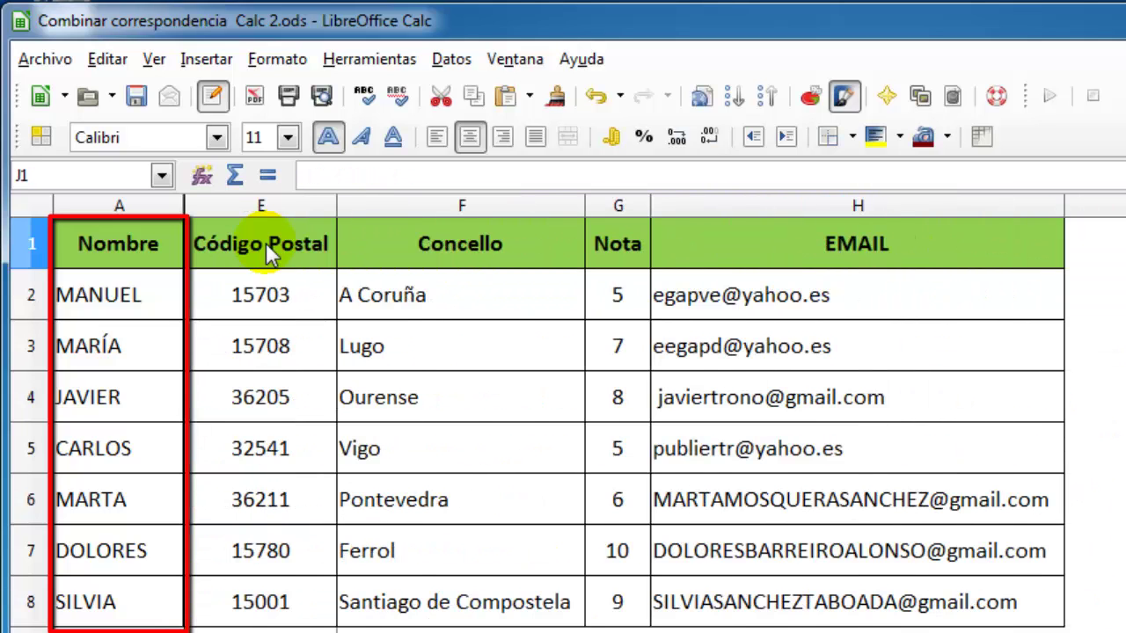
key(Right)
key(Right)
key(Right)
key(Right)
key(Right)
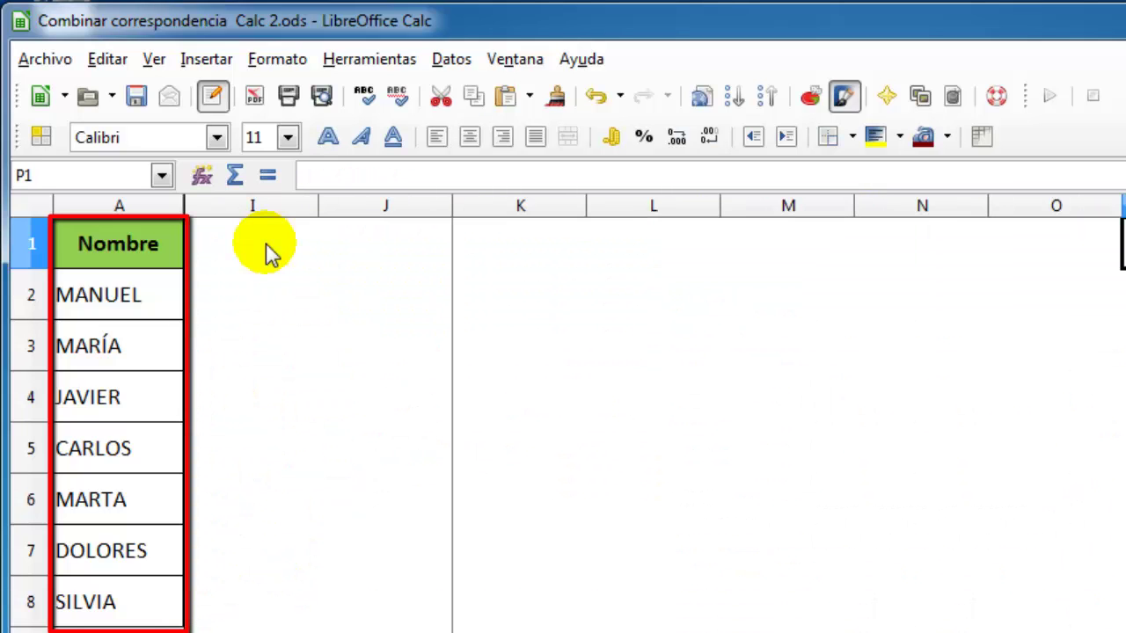
key(Left)
key(Left)
key(Left)
key(Left)
key(Left)
key(Left)
key(Left)
key(Left)
key(Left)
key(Left)
key(Left)
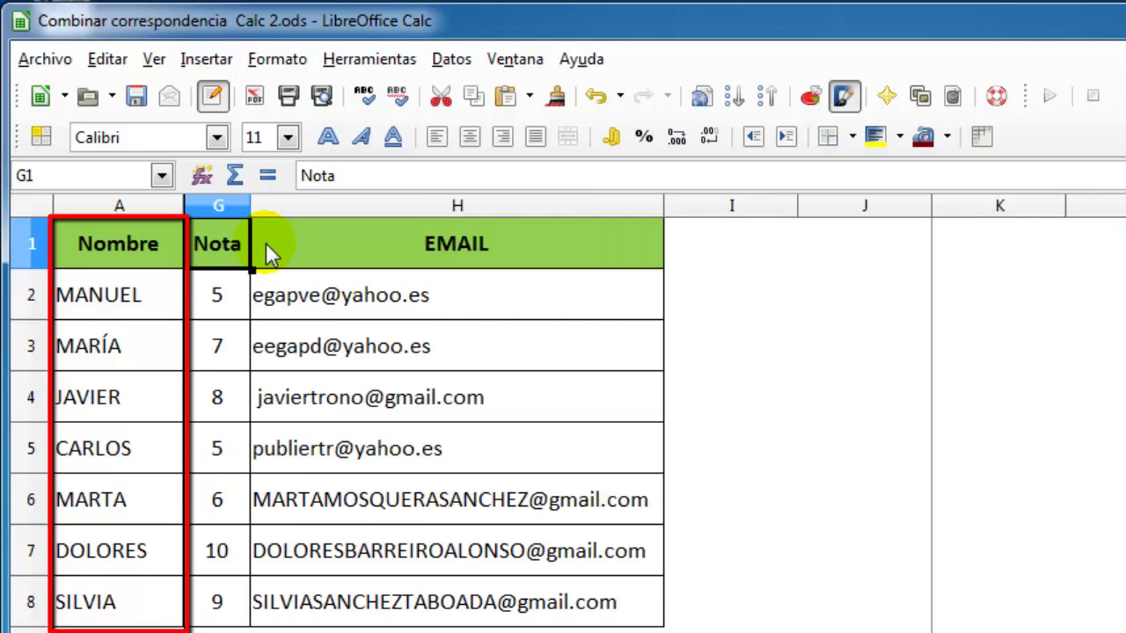
key(Left)
key(Left)
key(Left)
key(Left)
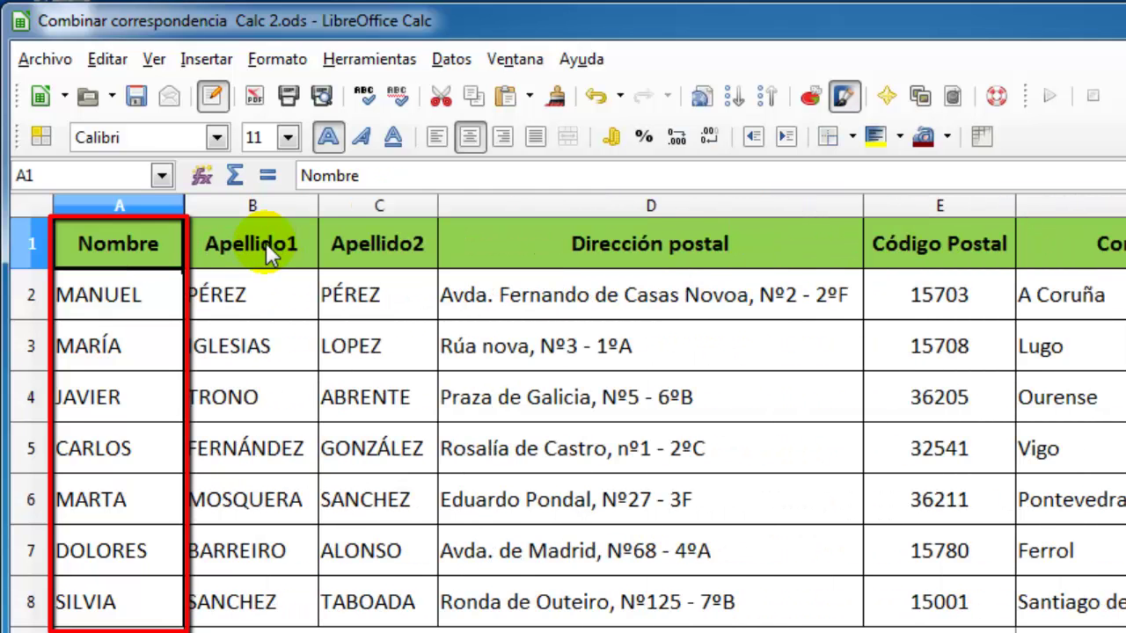
key(Right)
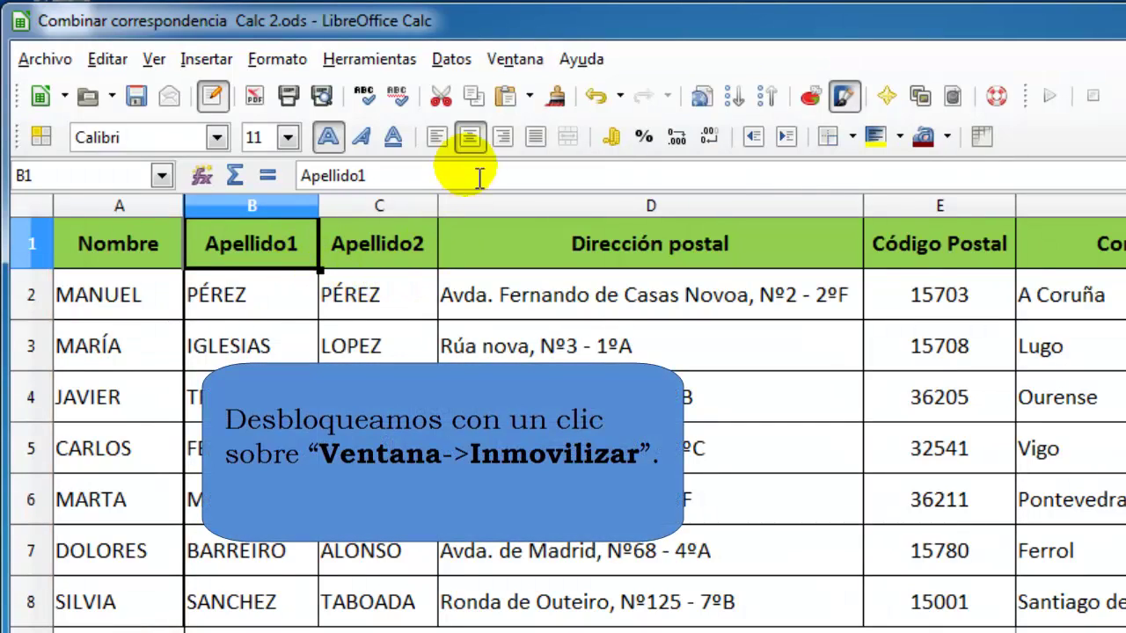
Unfreeze the Nombre column and select cell C5.
click(512, 61)
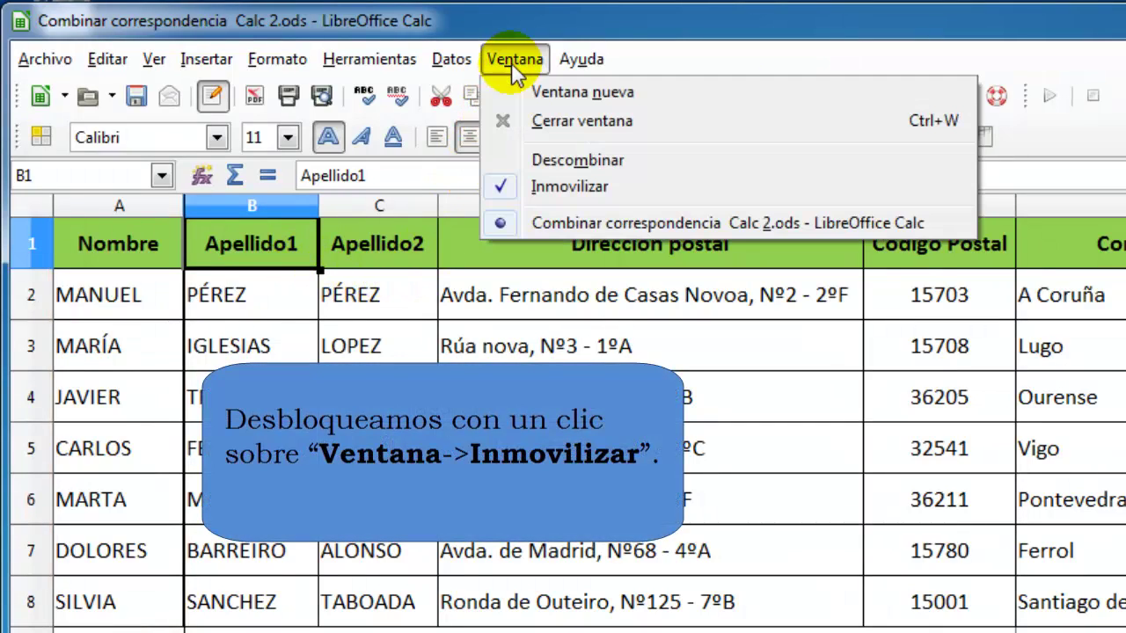
click(550, 189)
click(396, 432)
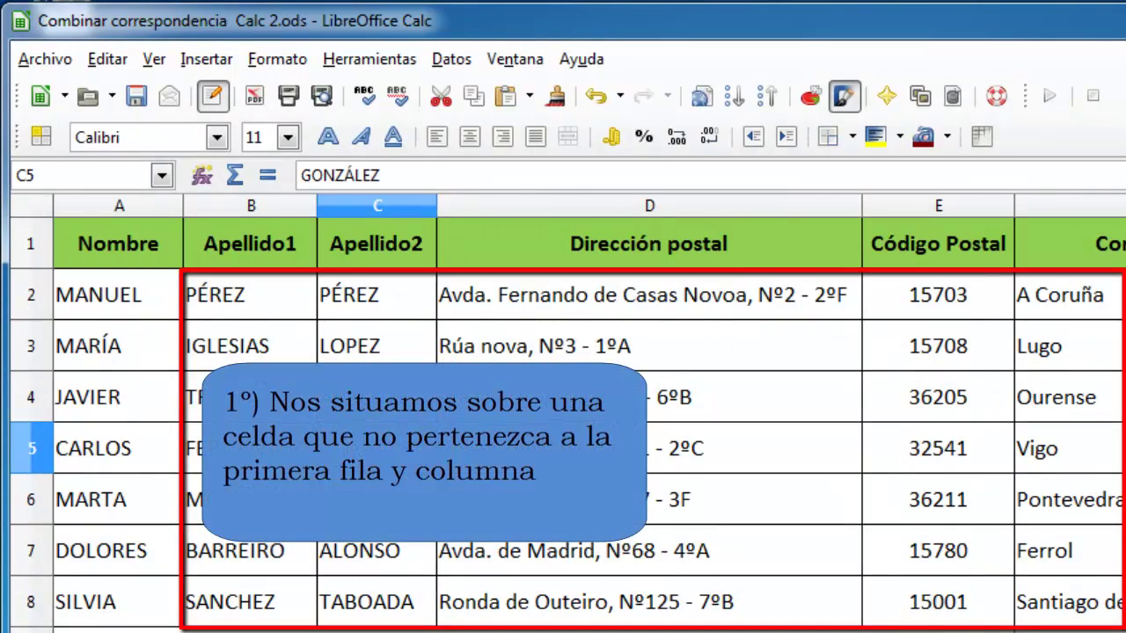
Freeze both the header row and the Nombre column, using cell B2 as the reference.
drag(252, 297, 642, 626)
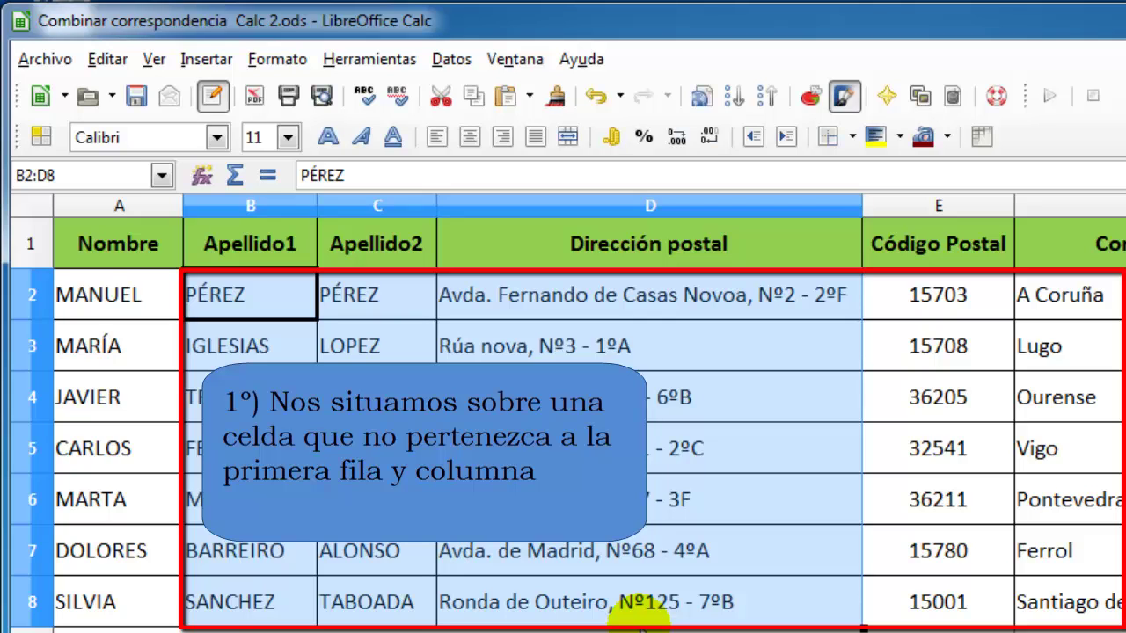
click(611, 592)
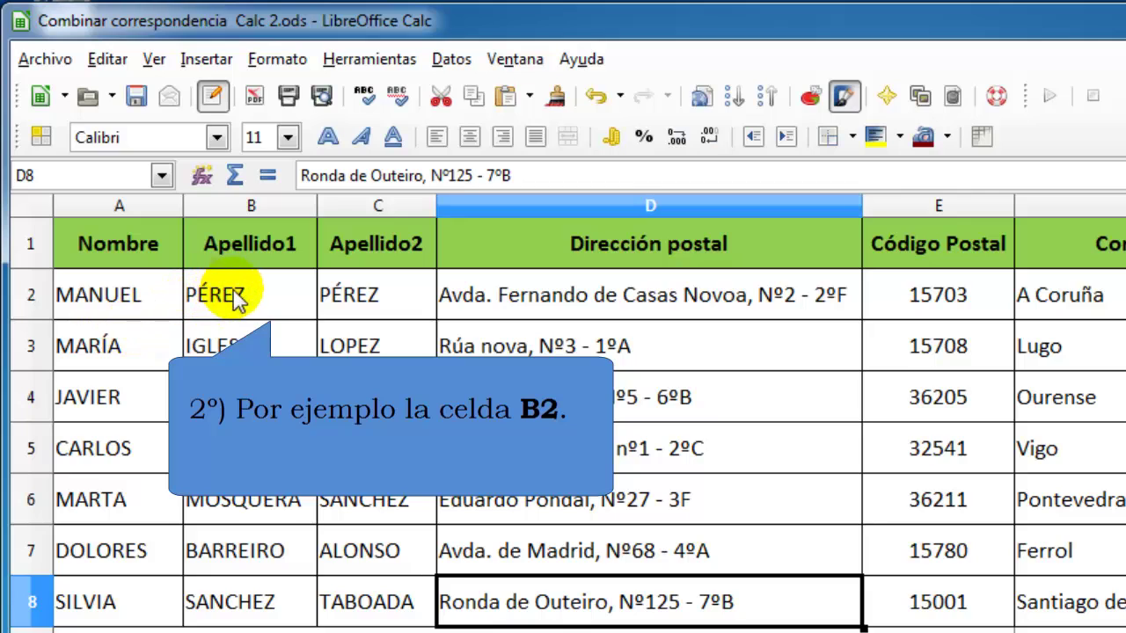
click(277, 296)
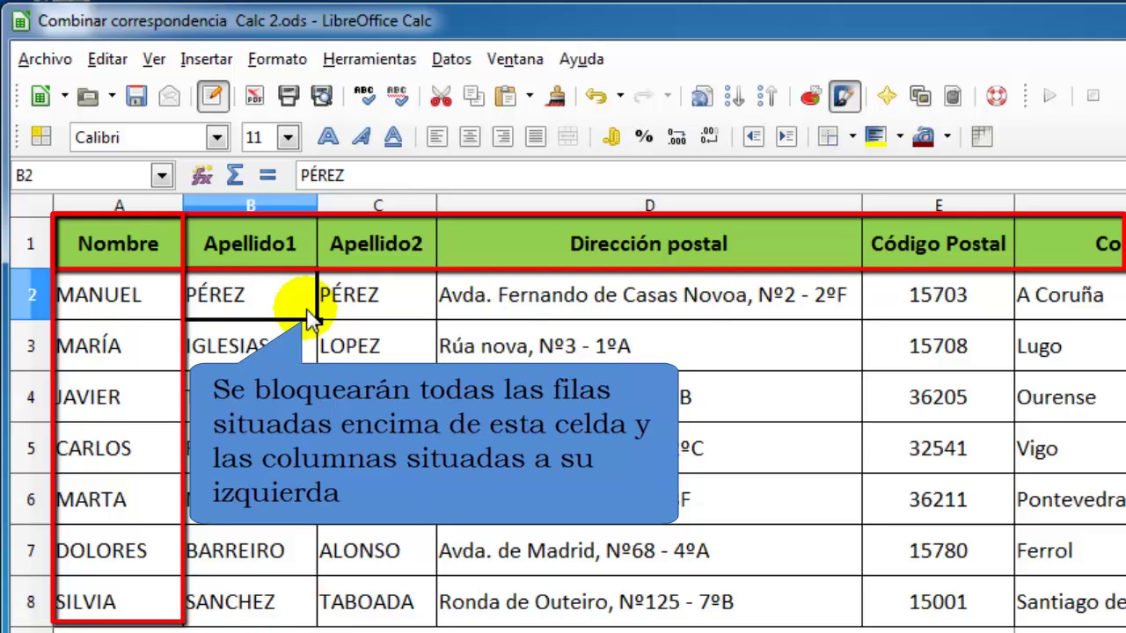
click(521, 60)
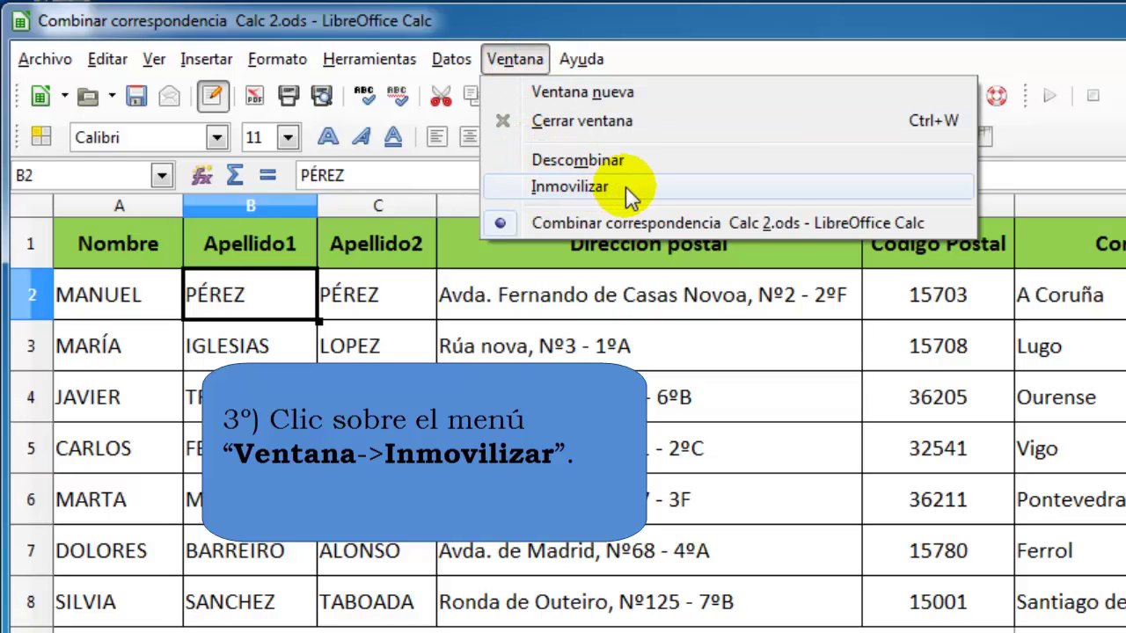
click(588, 186)
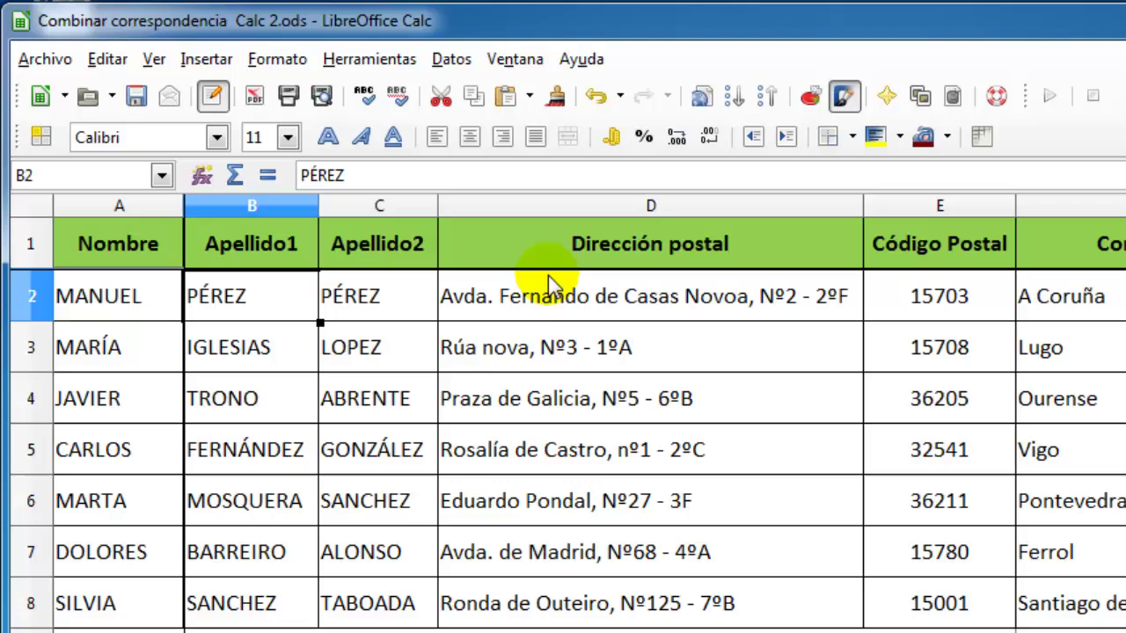
Move down column B from B2 past the last record to check how the frozen header row behaves.
click(368, 418)
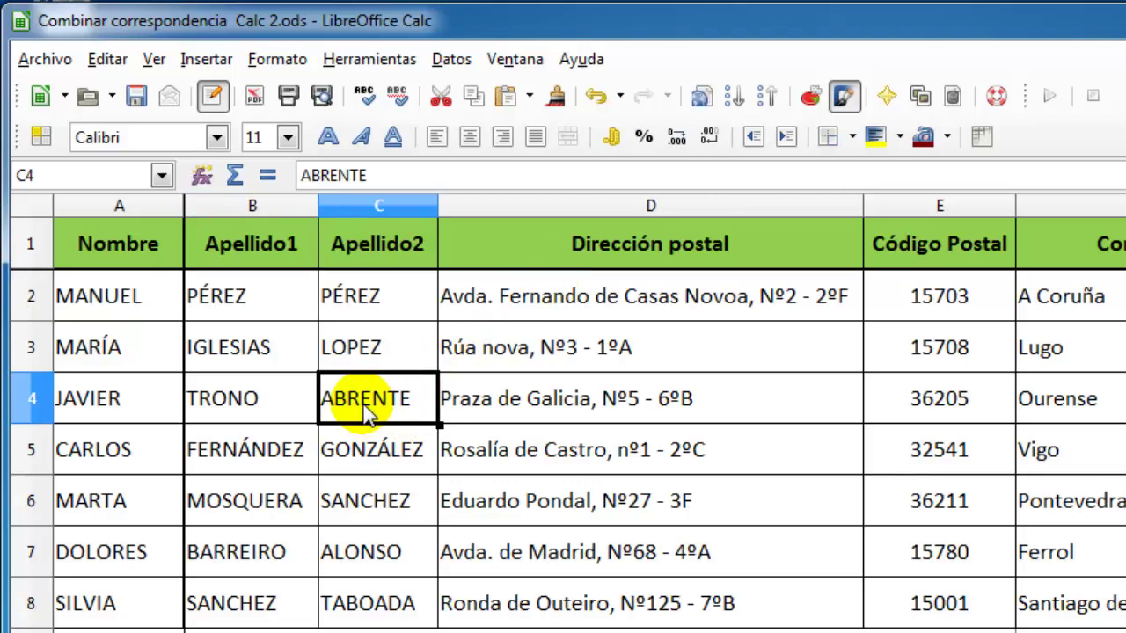
click(296, 308)
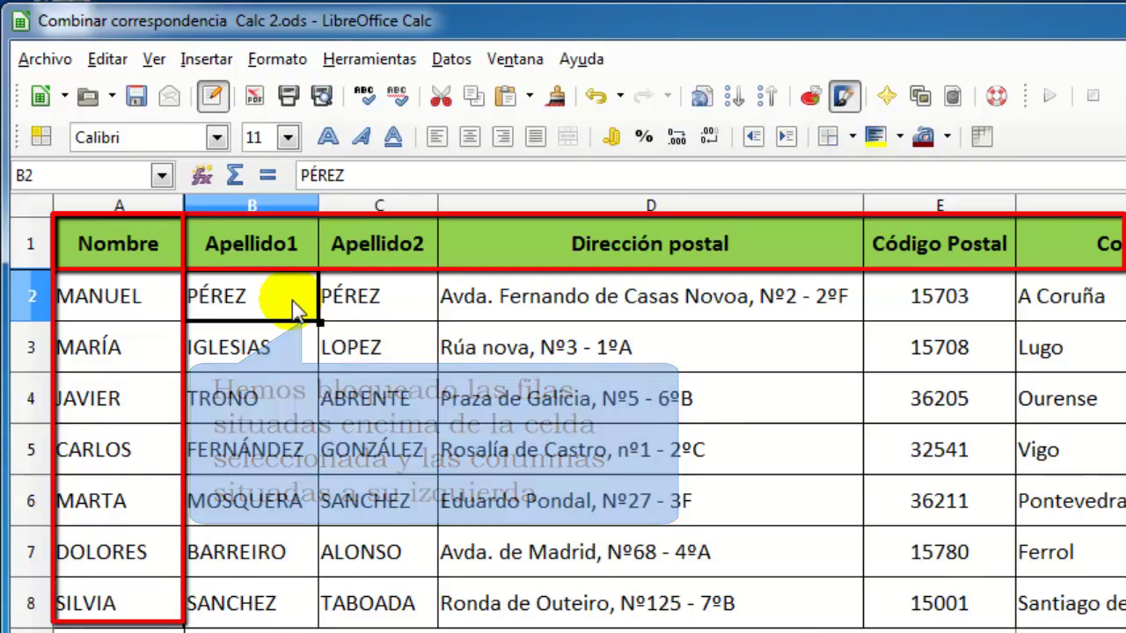
key(Down)
key(Down)
key(Down)
key(Down)
key(Down)
key(Down)
key(Down)
key(Down)
key(Down)
key(Down)
key(Down)
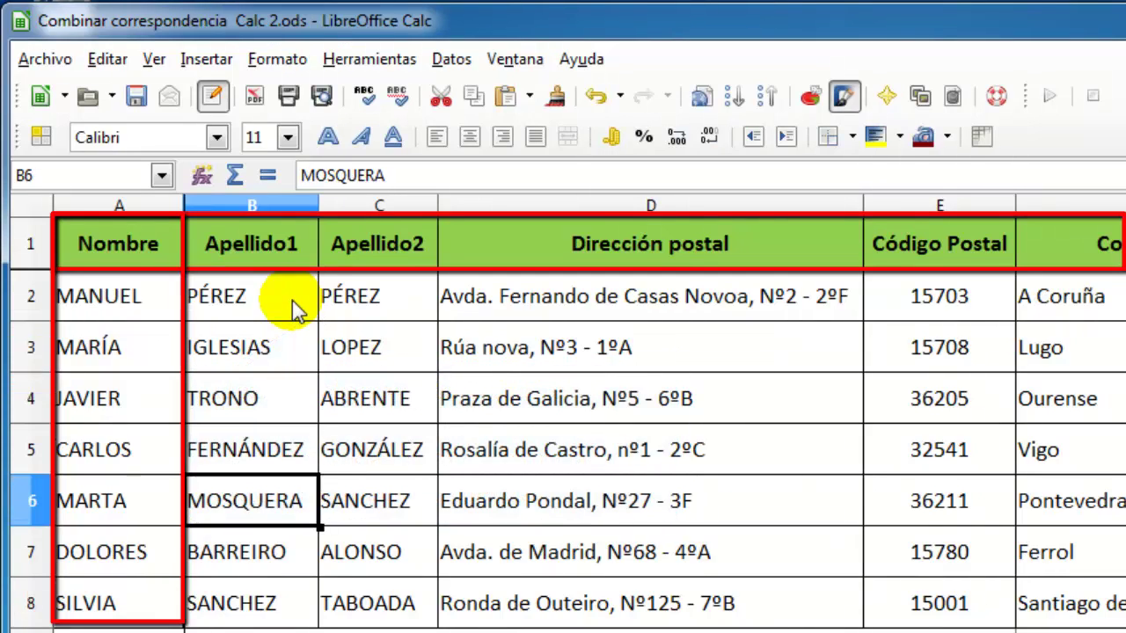
key(Down)
key(Down)
key(Down)
key(Down)
key(Down)
key(Down)
key(Down)
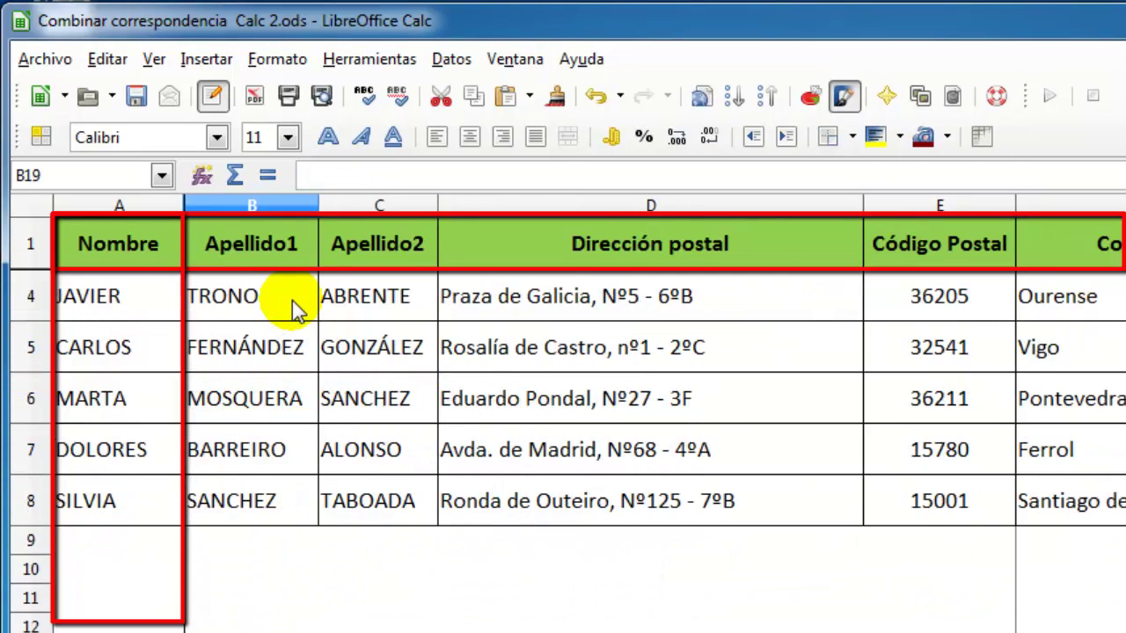
Move across the sheet out to column P and back to A1 to examine the frozen Nombre column and header row together.
key(Right)
key(Right)
key(Right)
key(Right)
key(Right)
key(Right)
key(Right)
key(Right)
key(Right)
key(Right)
key(Right)
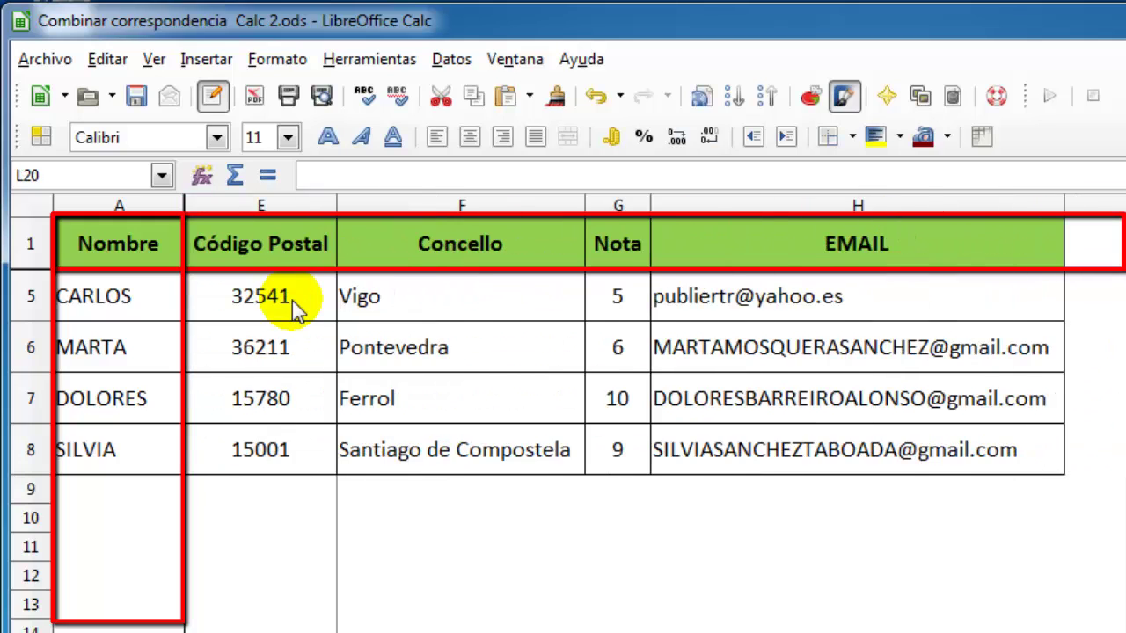
key(Down)
key(Down)
key(Down)
key(Down)
key(Left)
key(Left)
key(Left)
key(Left)
key(Left)
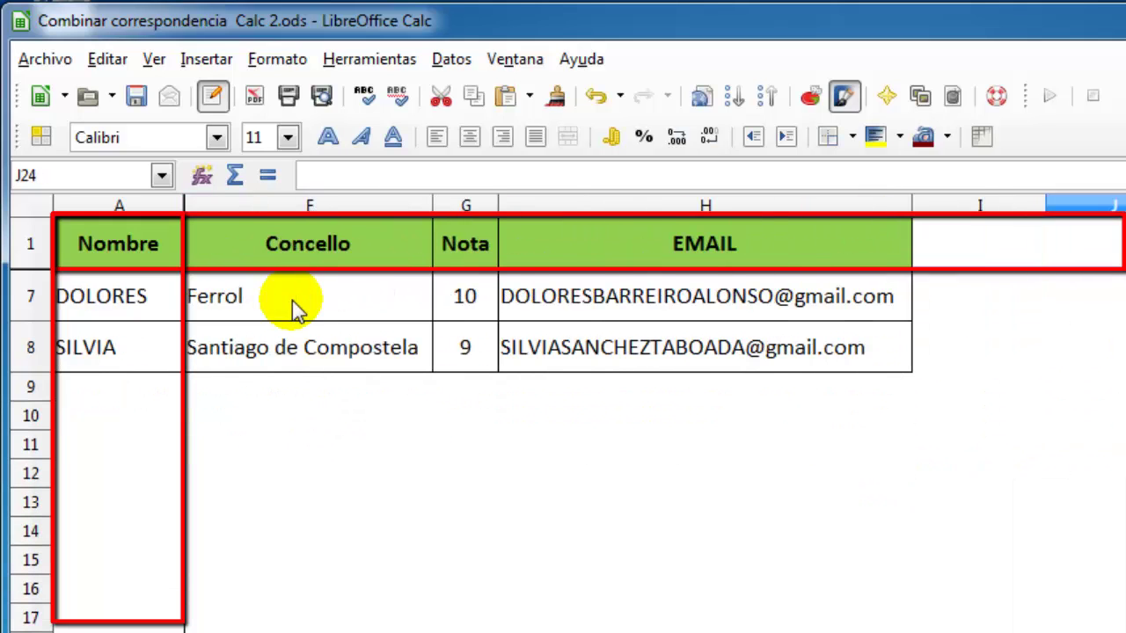
key(Right)
key(Right)
key(Right)
key(Right)
key(Right)
key(Right)
key(Right)
key(Right)
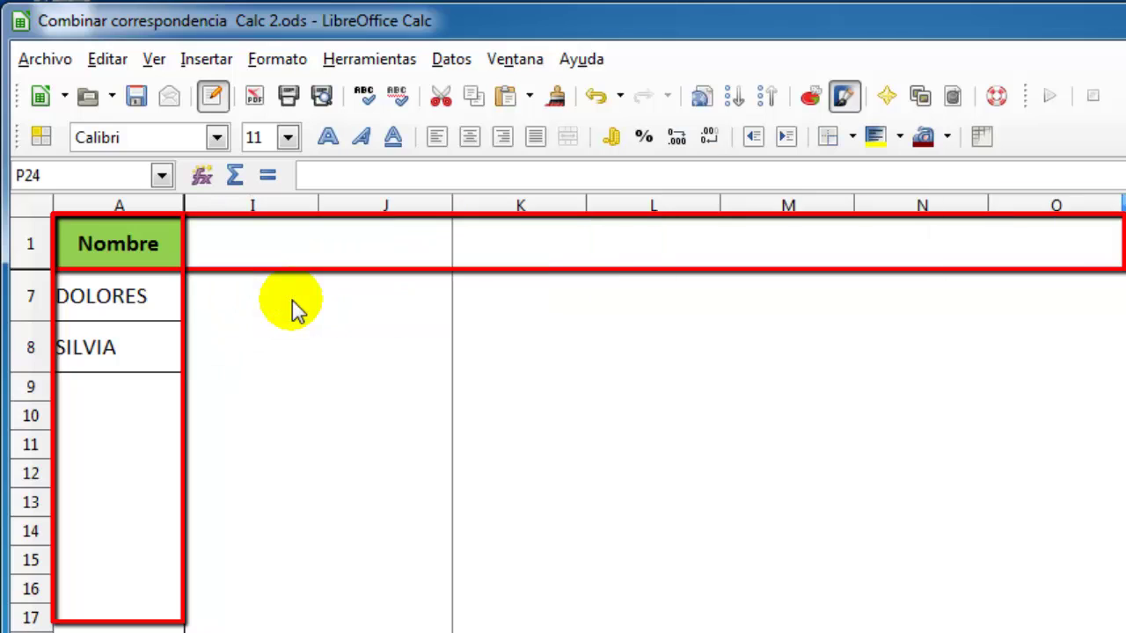
key(Left)
key(Left)
key(Left)
key(Left)
key(Left)
key(Left)
key(Left)
key(Left)
key(Left)
key(Left)
key(Left)
key(Left)
key(Left)
key(Left)
key(Left)
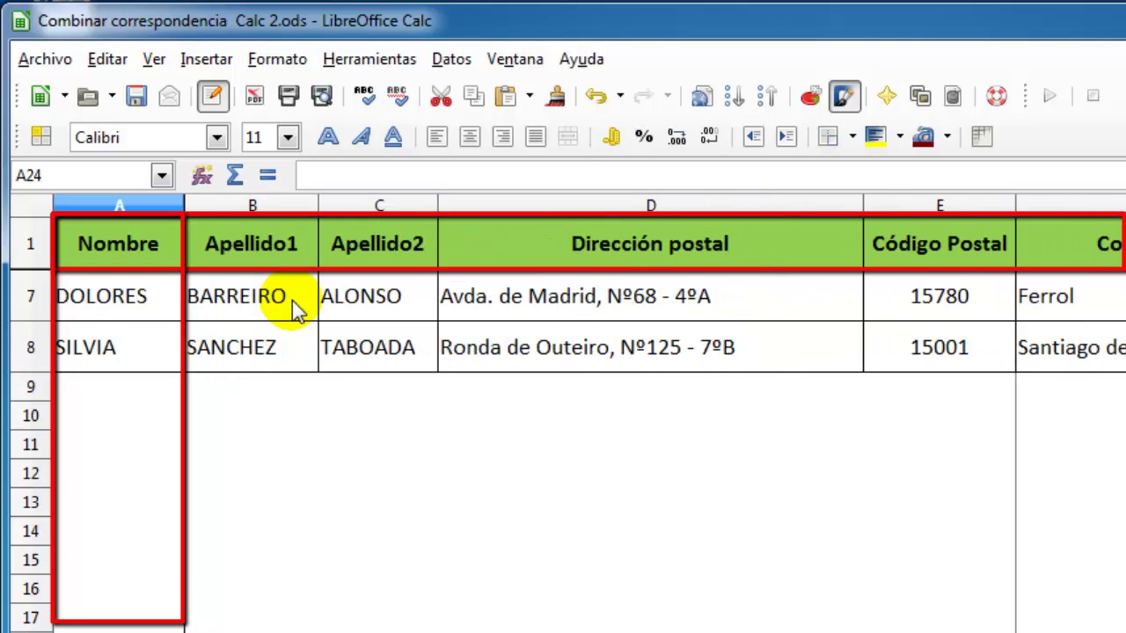
key(Down)
key(Down)
key(Page_Up)
key(ctrl+Home)
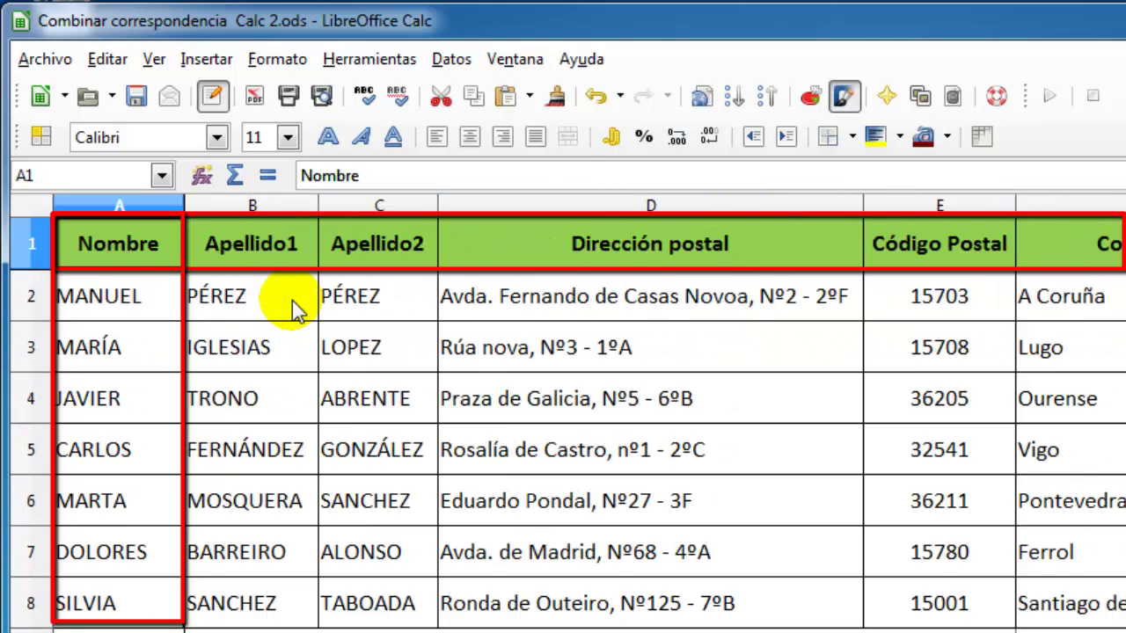
Unfreeze the header row and the Nombre column, and select cell C4.
click(294, 304)
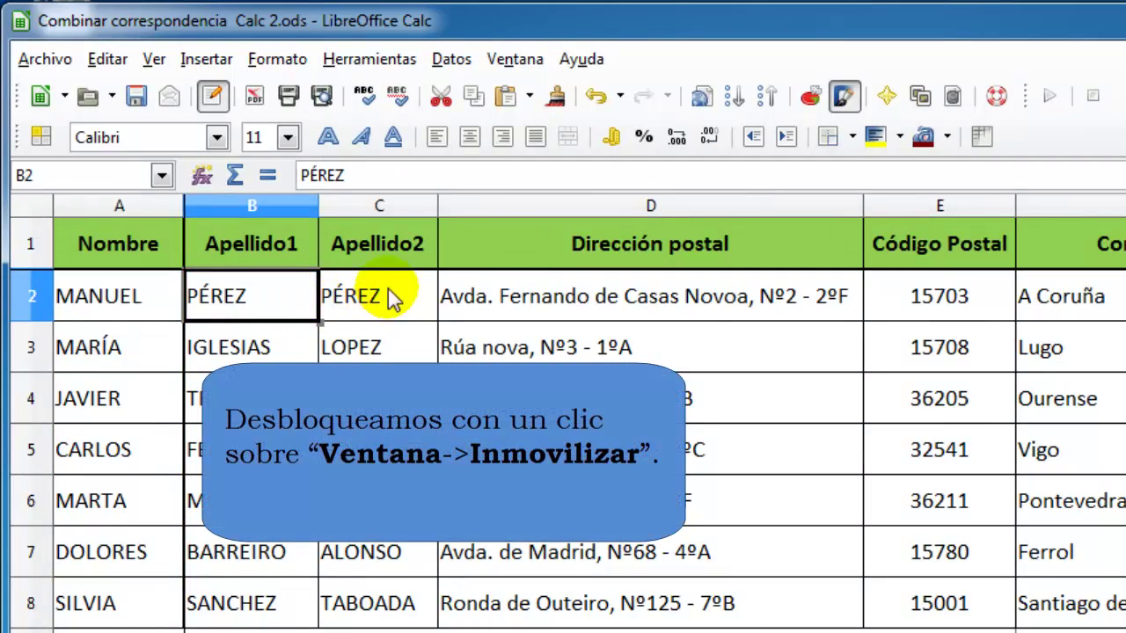
click(505, 60)
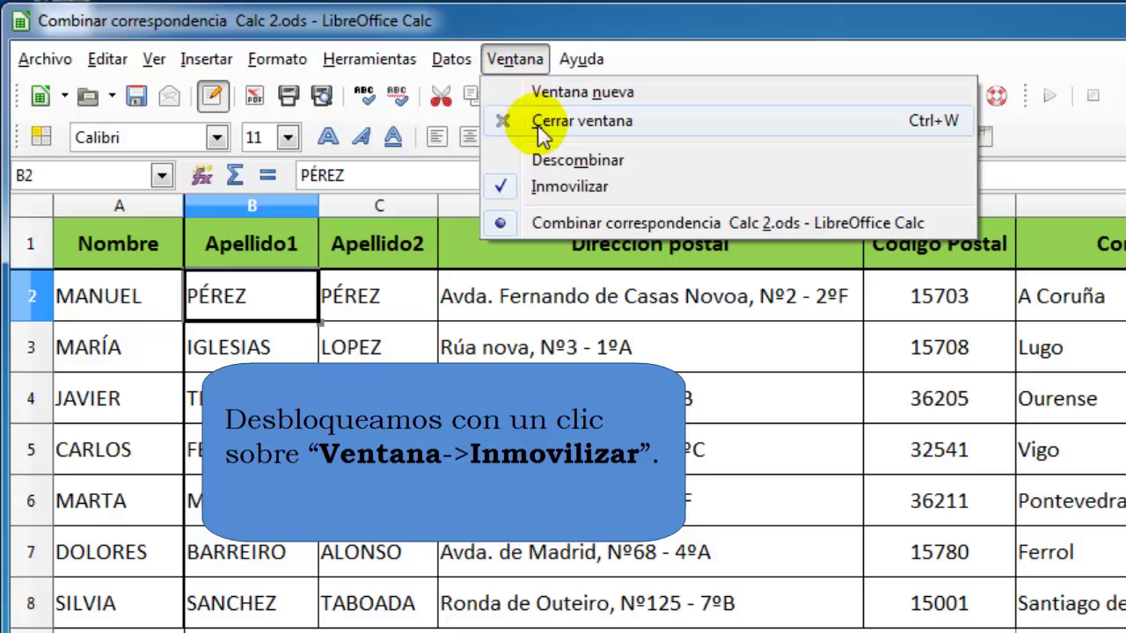
click(634, 187)
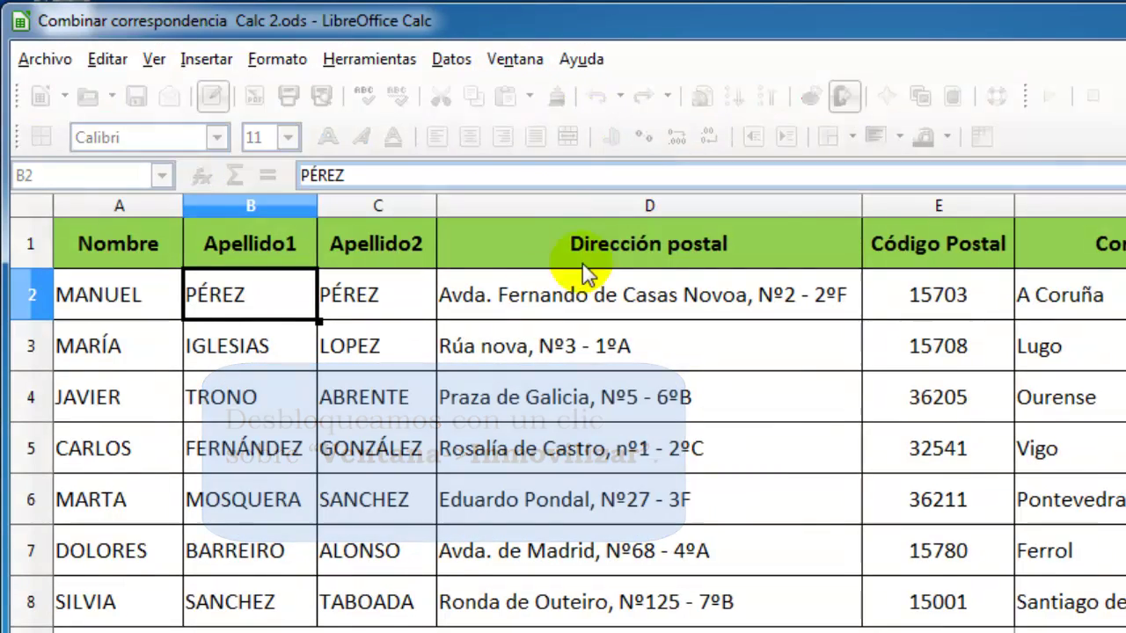
click(370, 420)
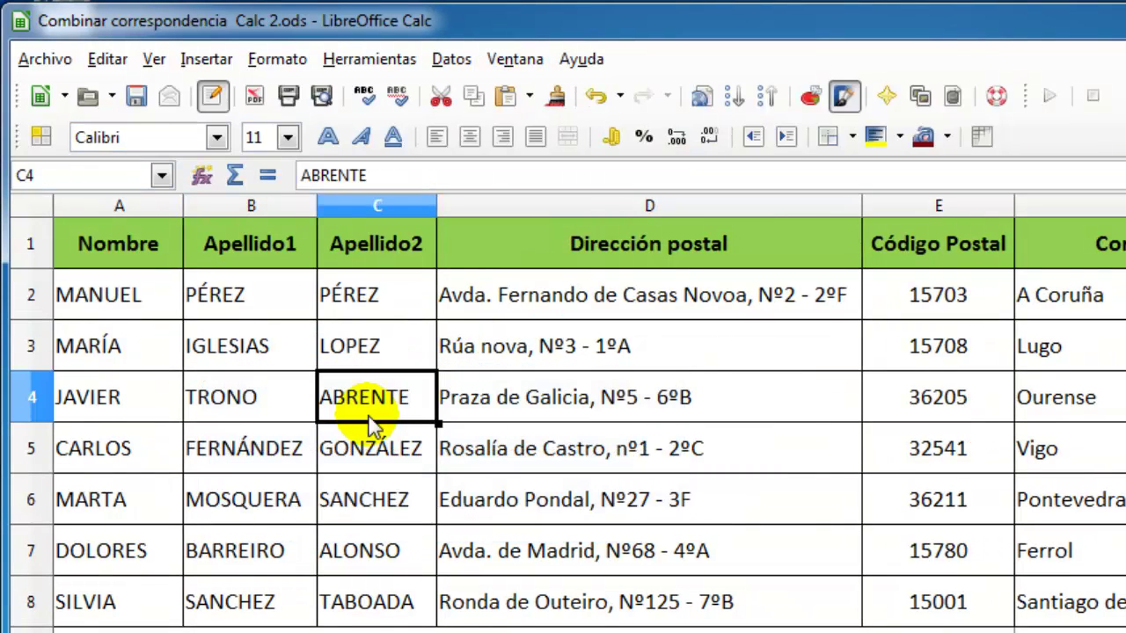